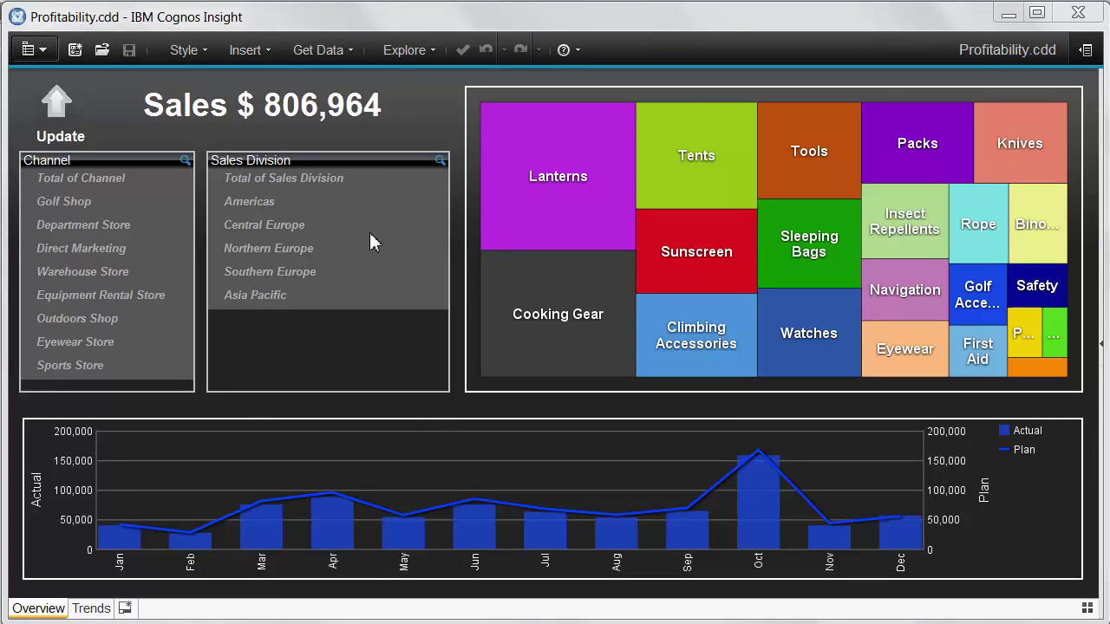
Try the Golf Shop, Department Store, Direct Marketing and Americas filters, then clear both slicers back to $806,964.
left_click(103, 202)
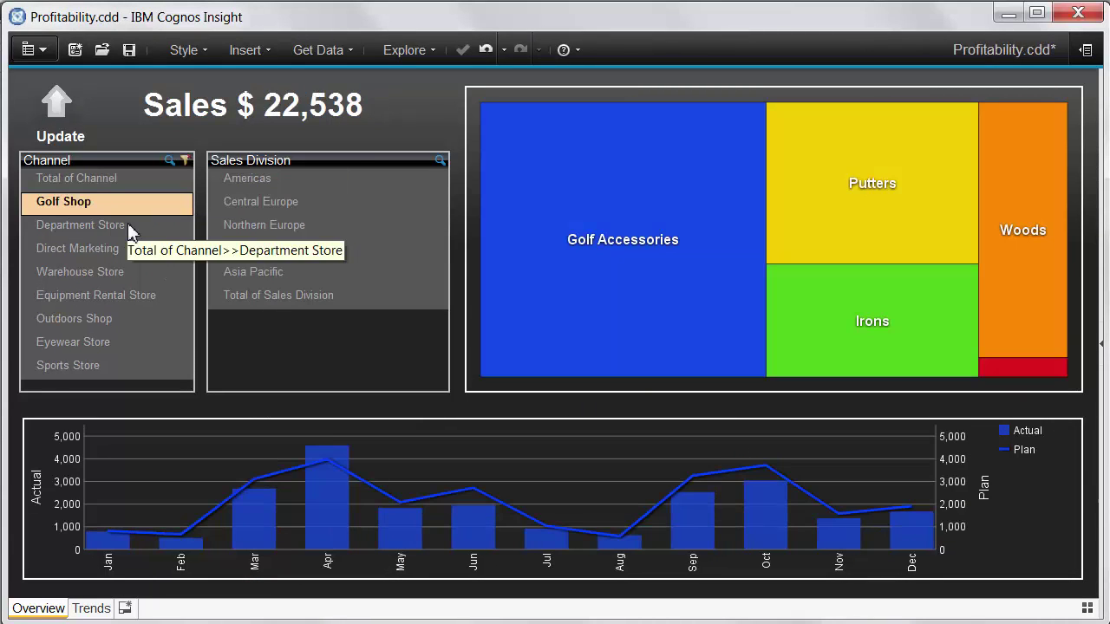
left_click(128, 224)
left_click(139, 250)
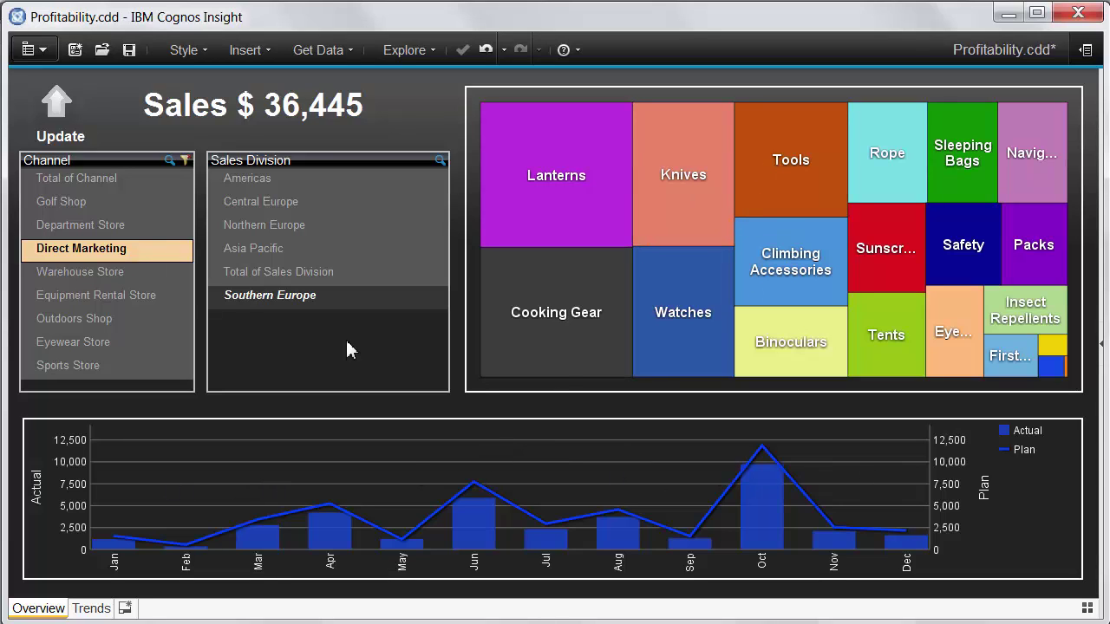
left_click(265, 179)
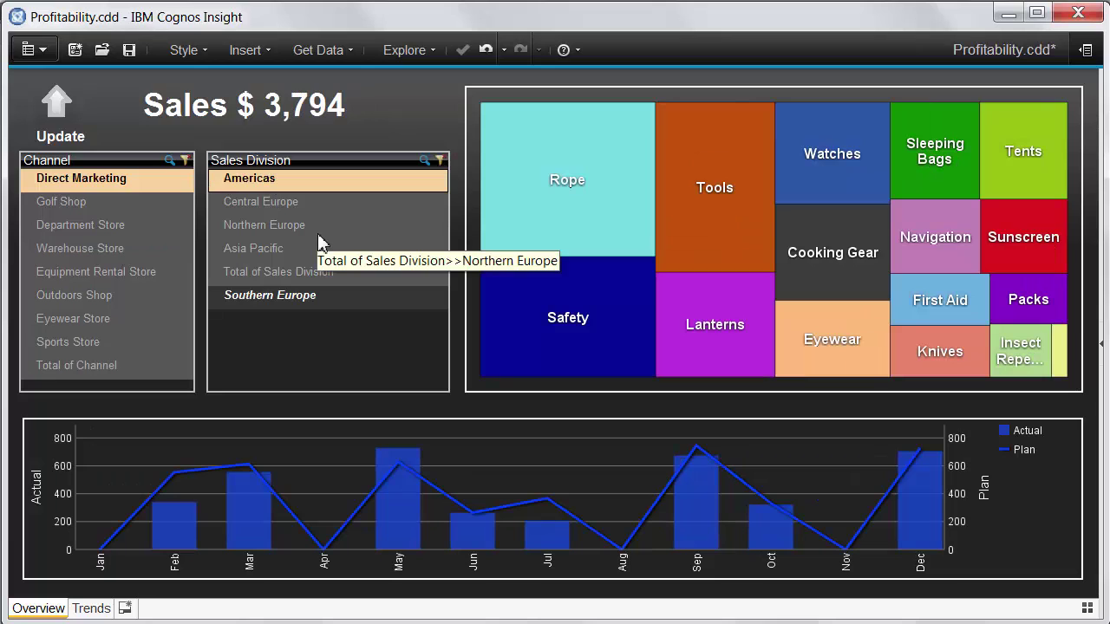
left_click(185, 161)
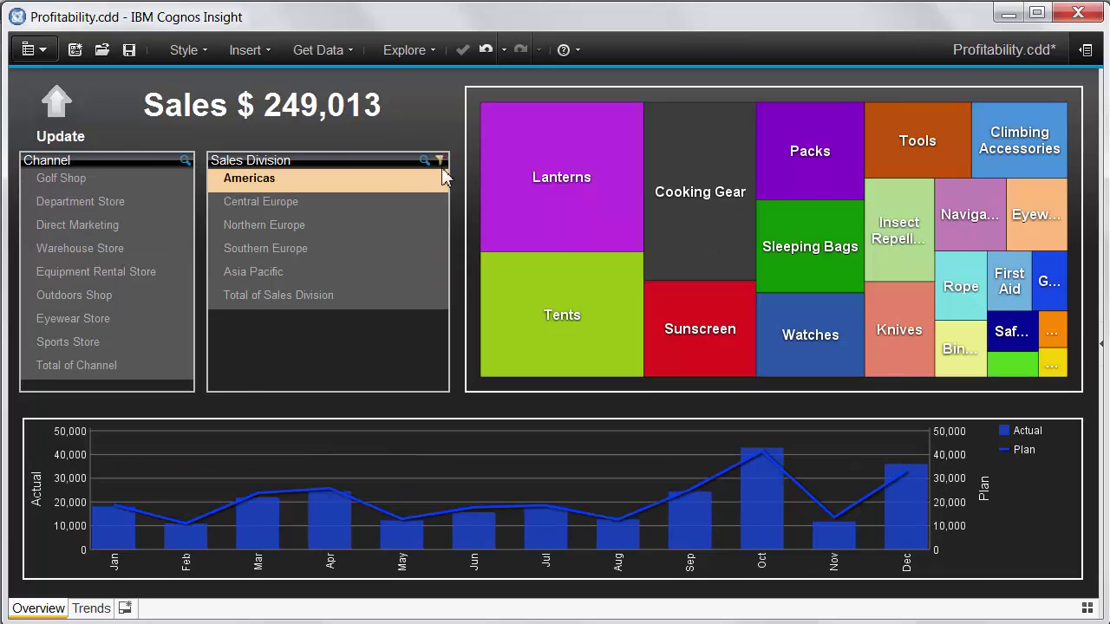
left_click(440, 160)
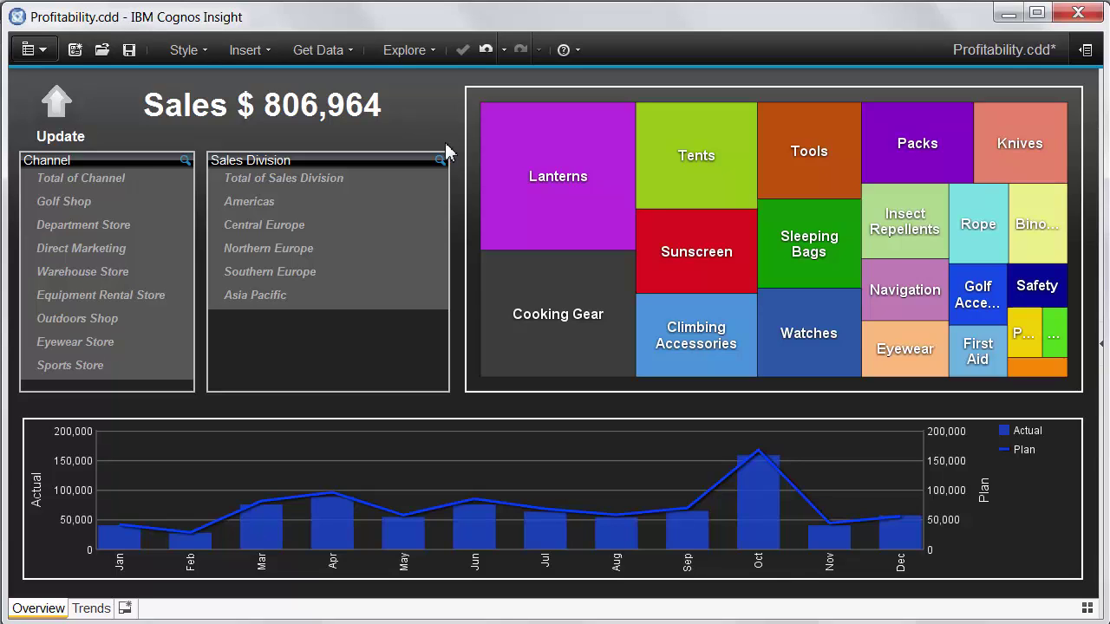
left_click(1084, 51)
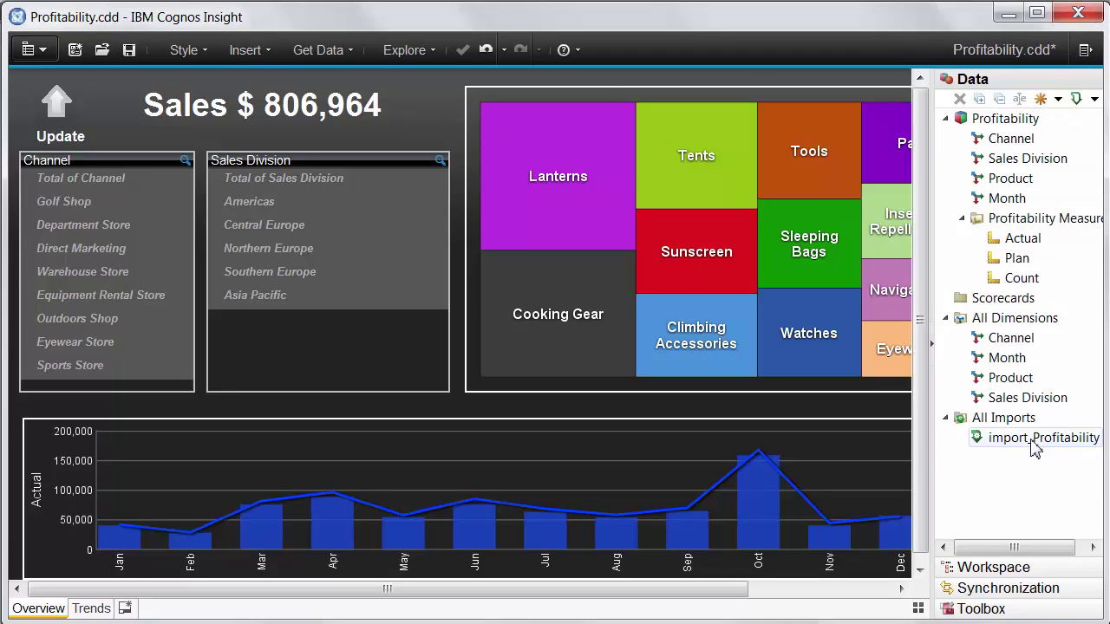
left_click_drag(1034, 444, 1035, 447)
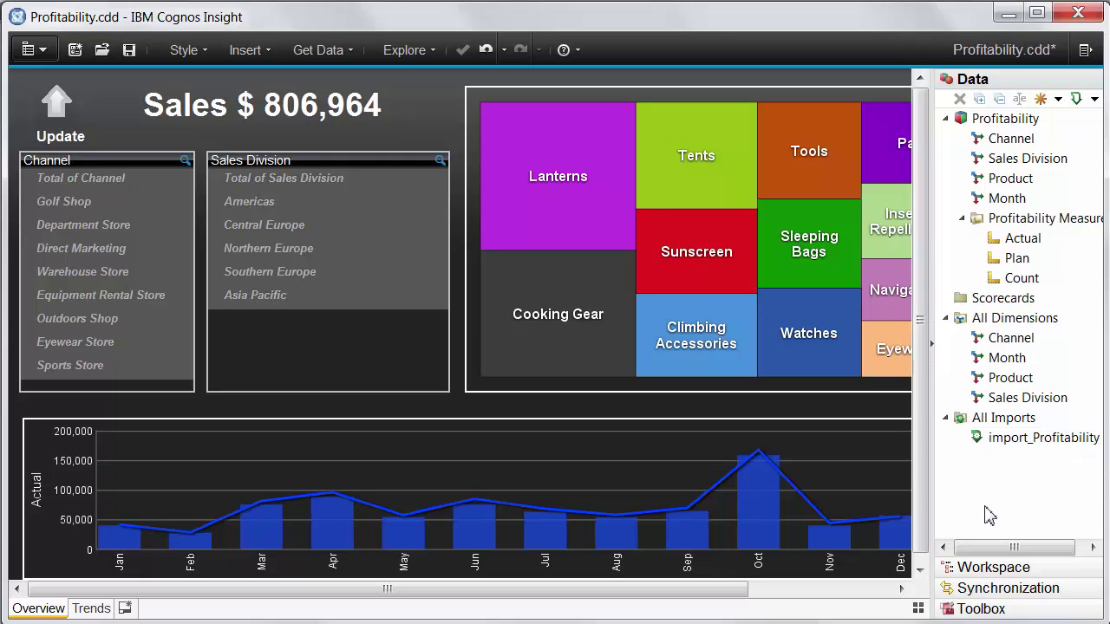
left_click(1087, 50)
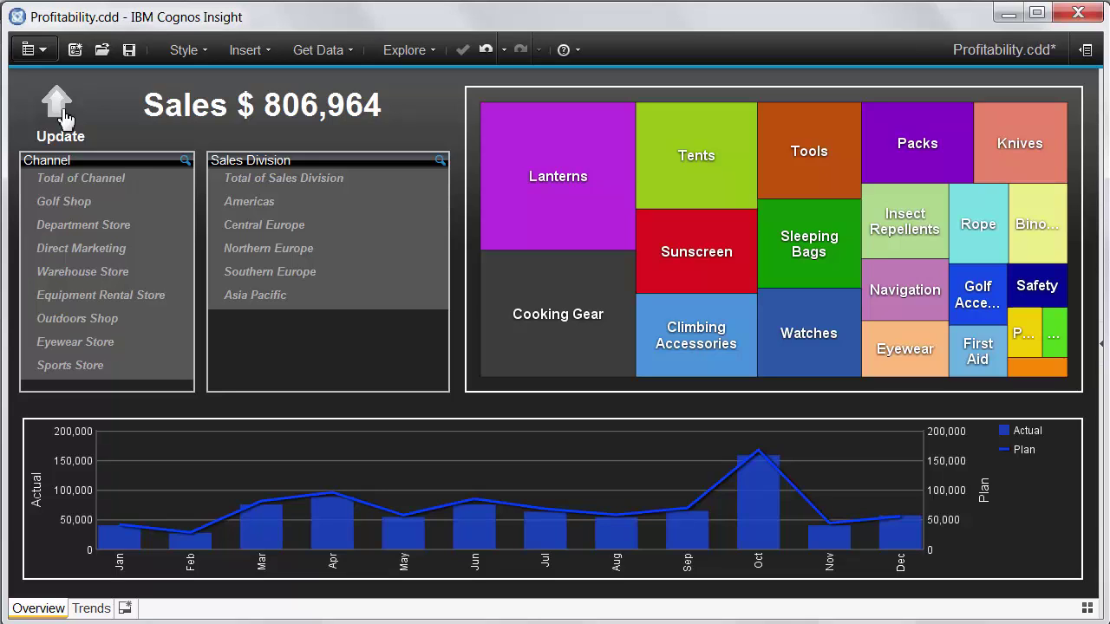
In the Data panel, confirm the import is named import_Profitability without renaming it.
left_click(1084, 52)
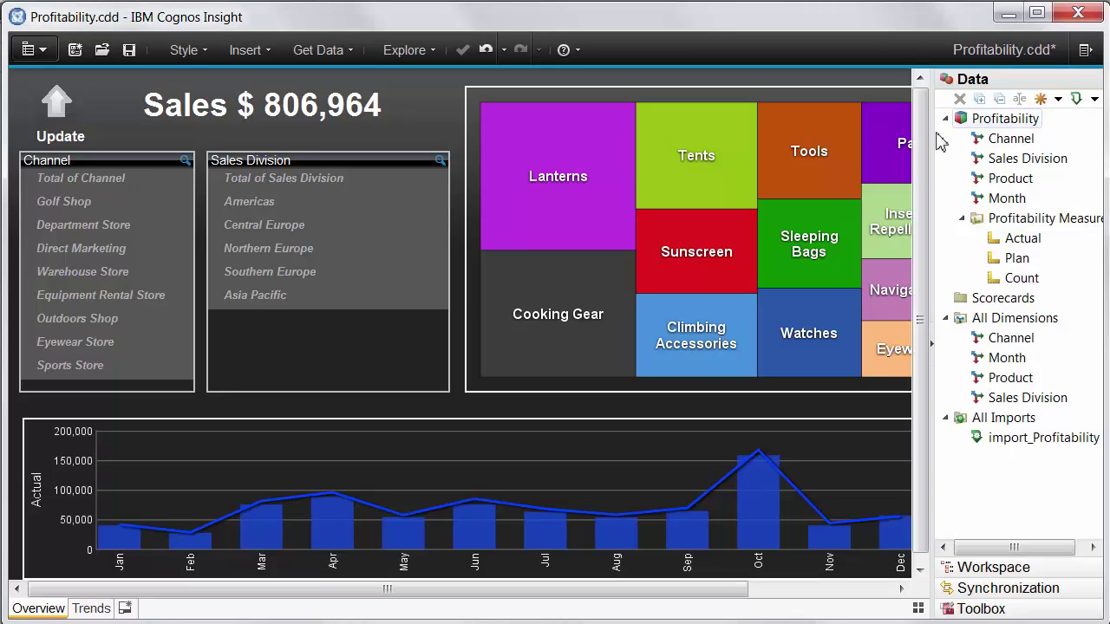
left_click(1022, 440)
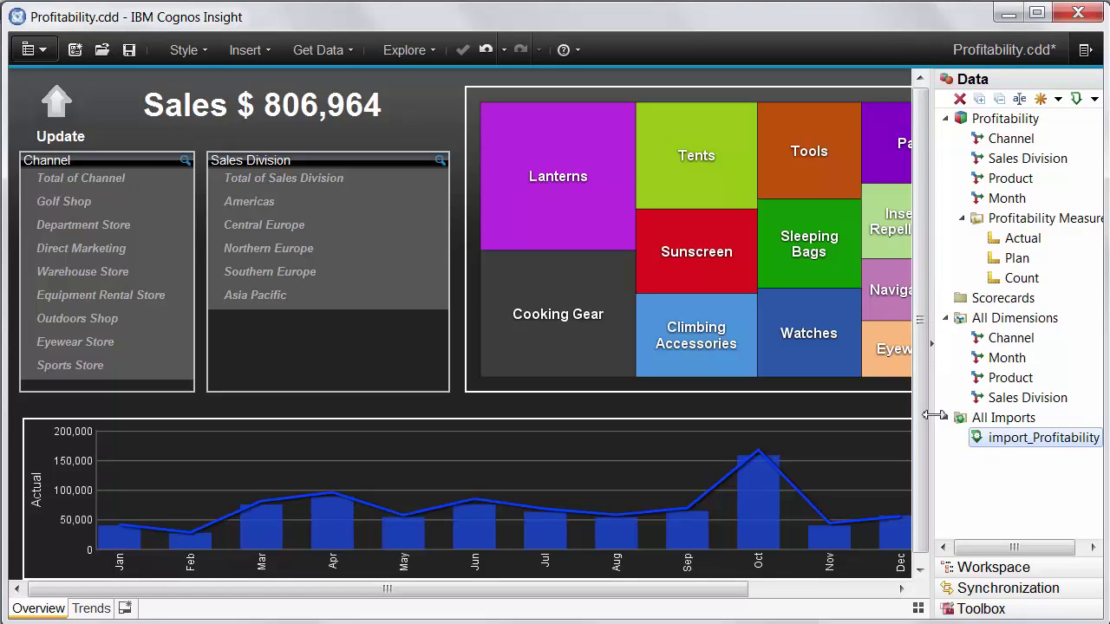
left_click_drag(934, 415, 852, 405)
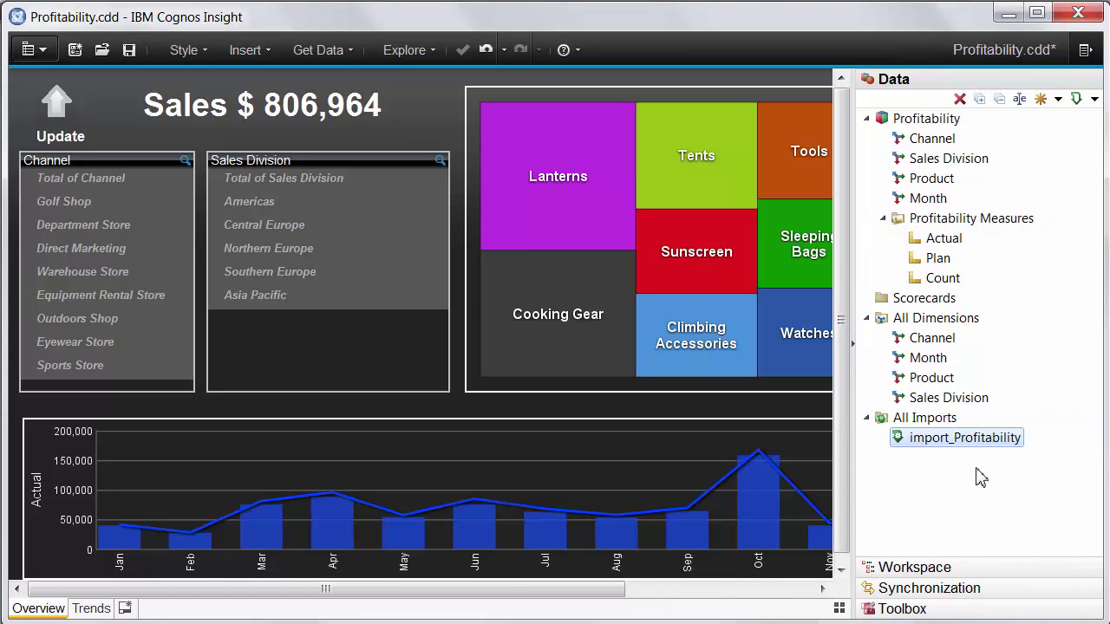
key("F2")
key("ctrl+c")
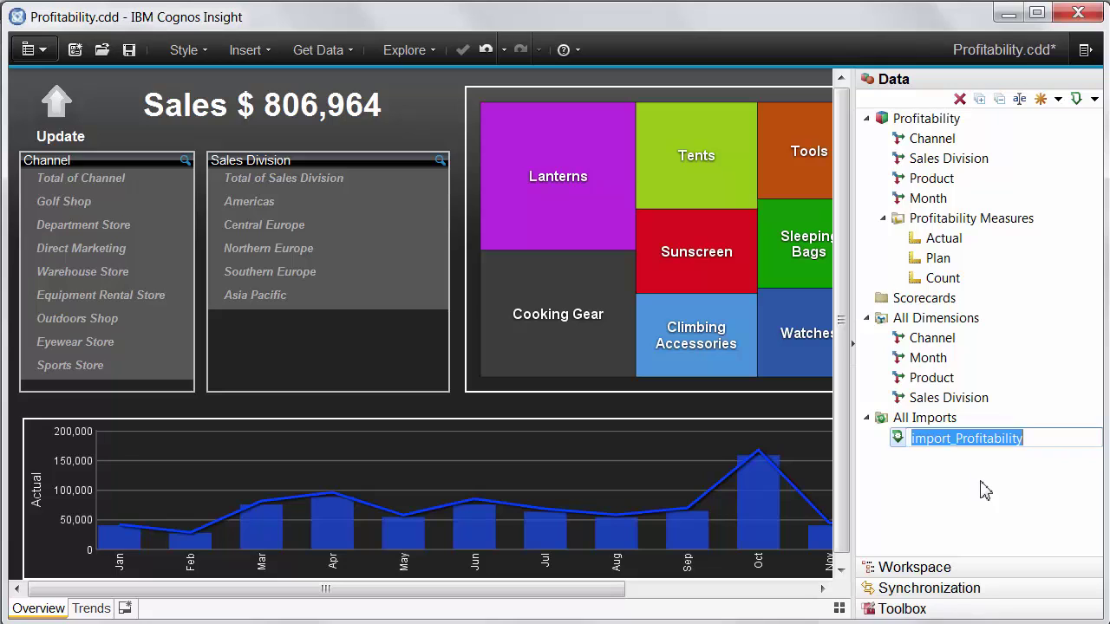
left_click(983, 485)
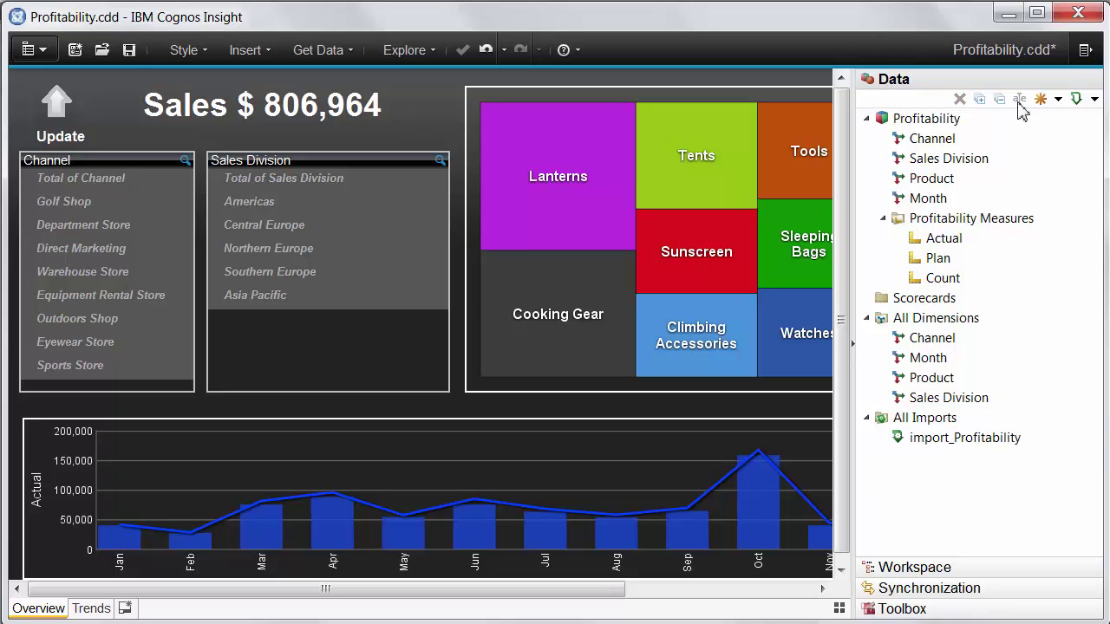
Hide the Data panel and open MyStartupChore.cho from the Chore folder in Notepad.
left_click(1085, 49)
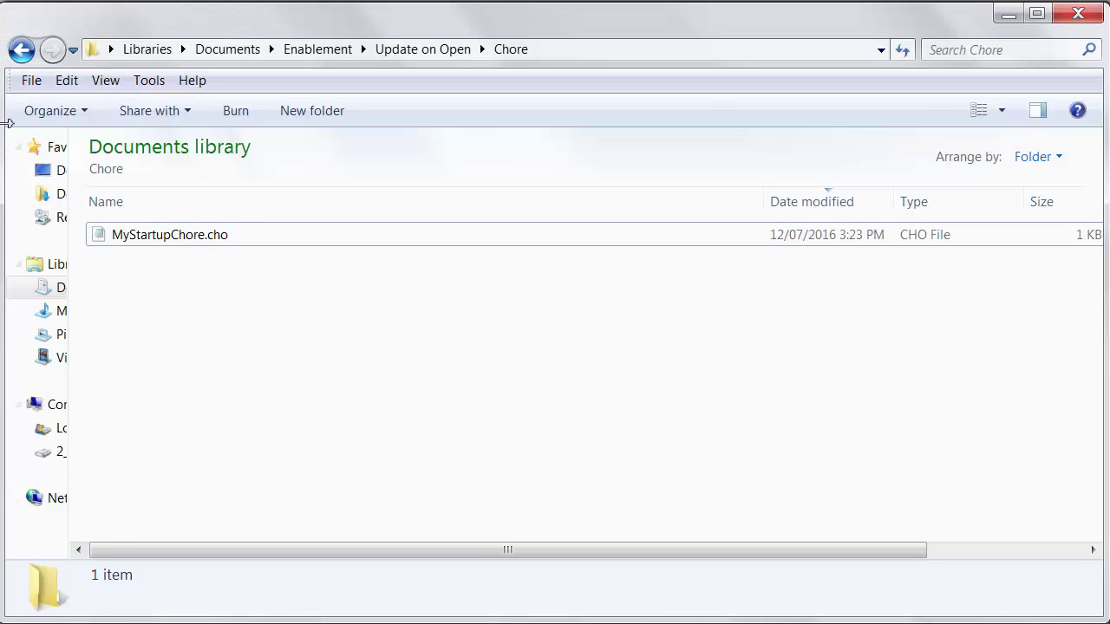
right_click(205, 240)
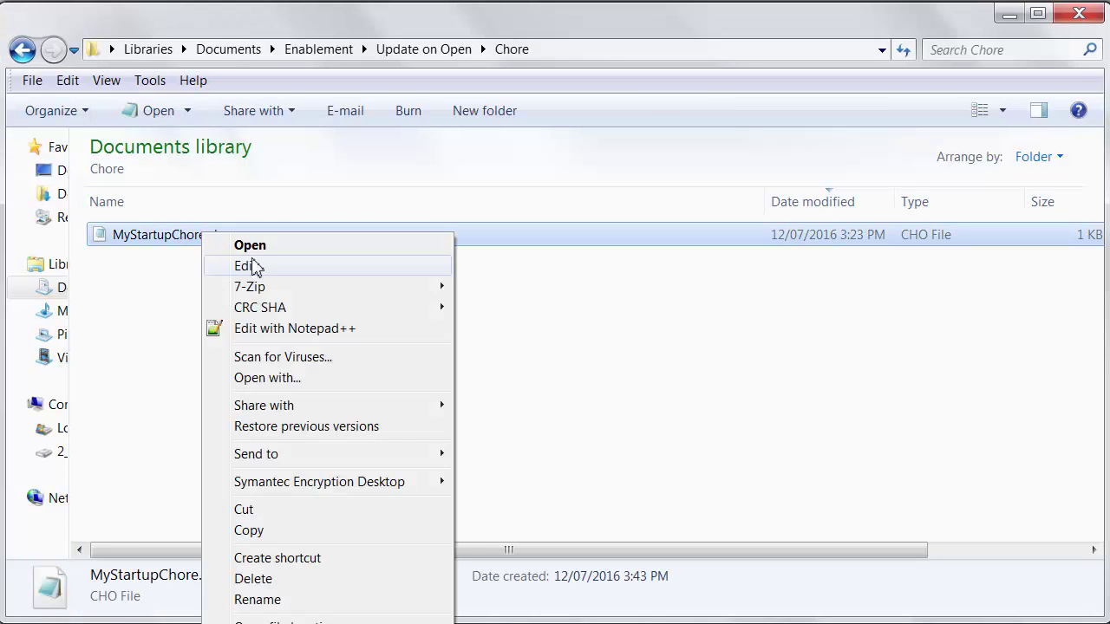
left_click(295, 266)
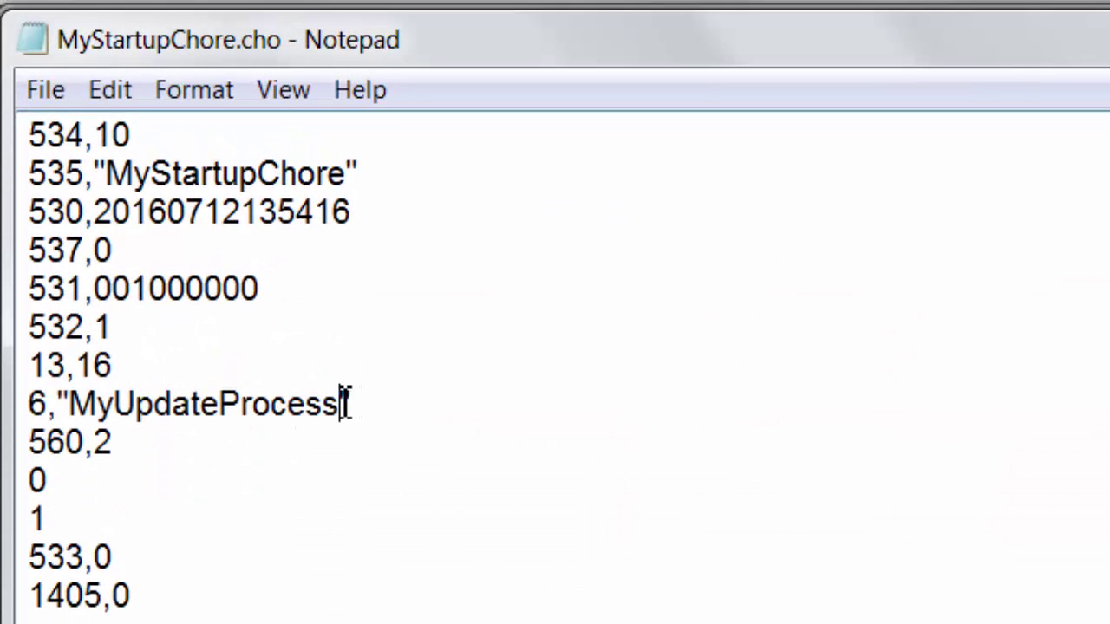
Replace MyUpdateProcess on line 8 with import_Profitability and save MyStartupChore.cho.
left_click_drag(343, 404, 86, 404)
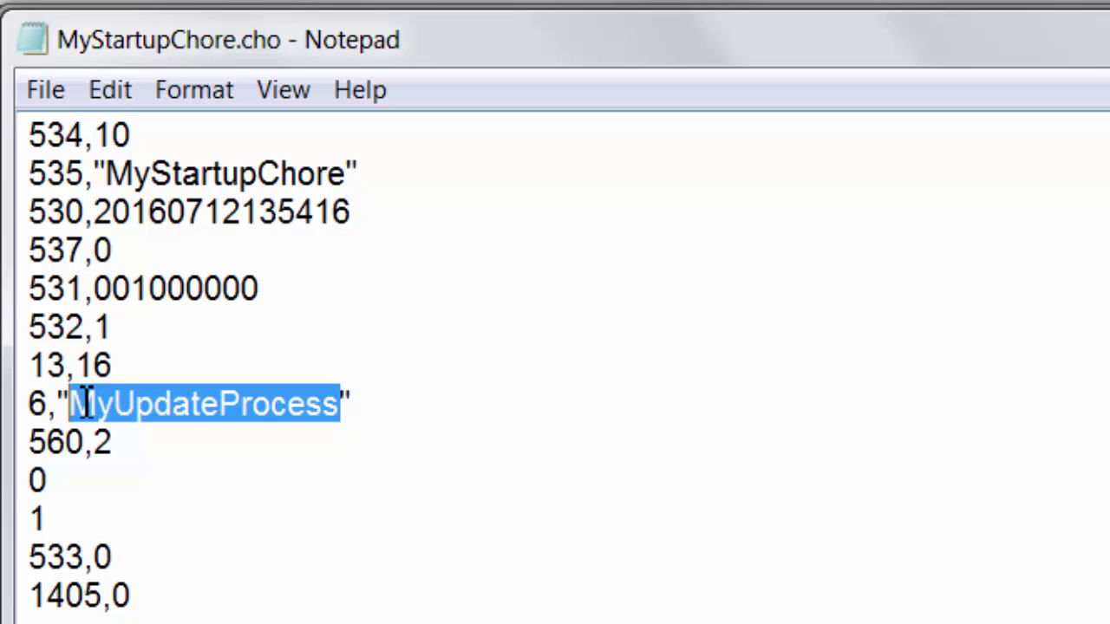
key("ctrl+v")
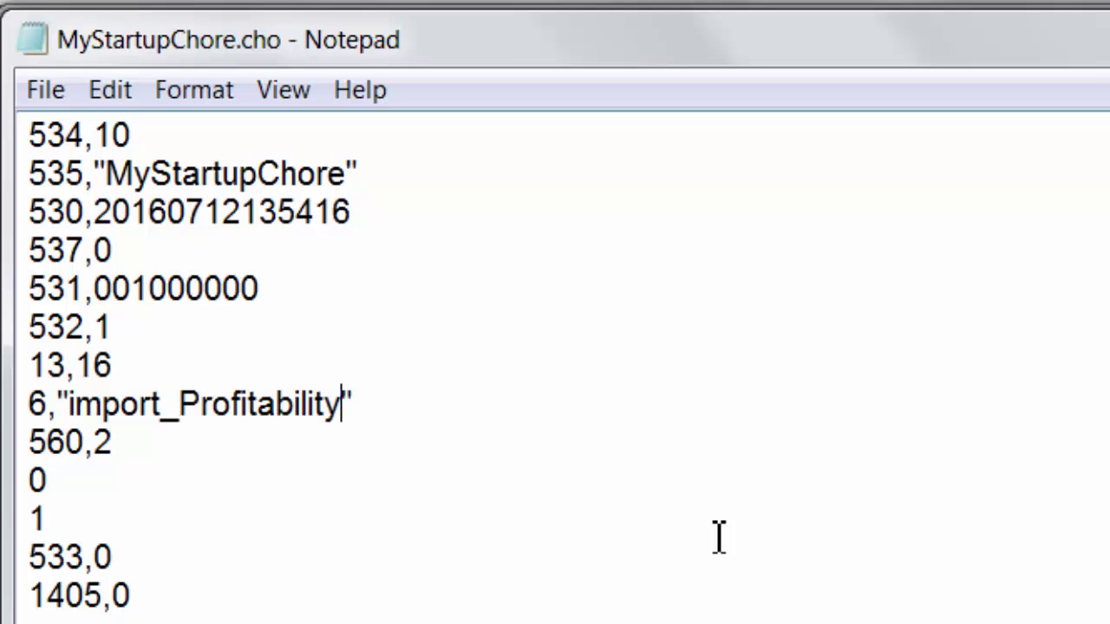
left_click(62, 112)
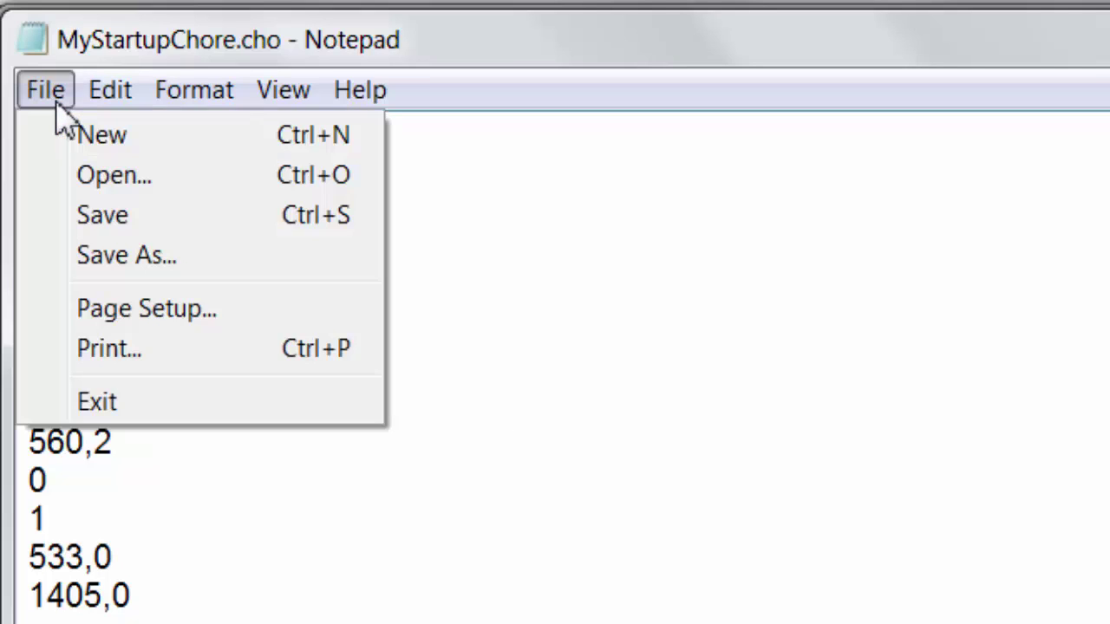
left_click(94, 217)
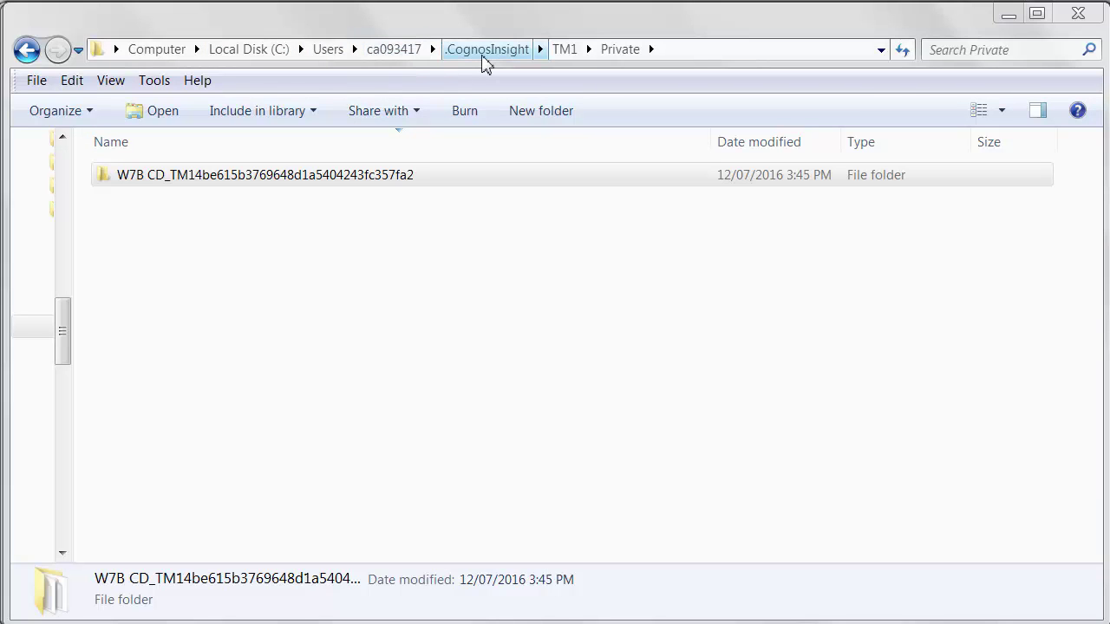
Go up to the TM1 folder and open its Private subfolder.
left_click(564, 49)
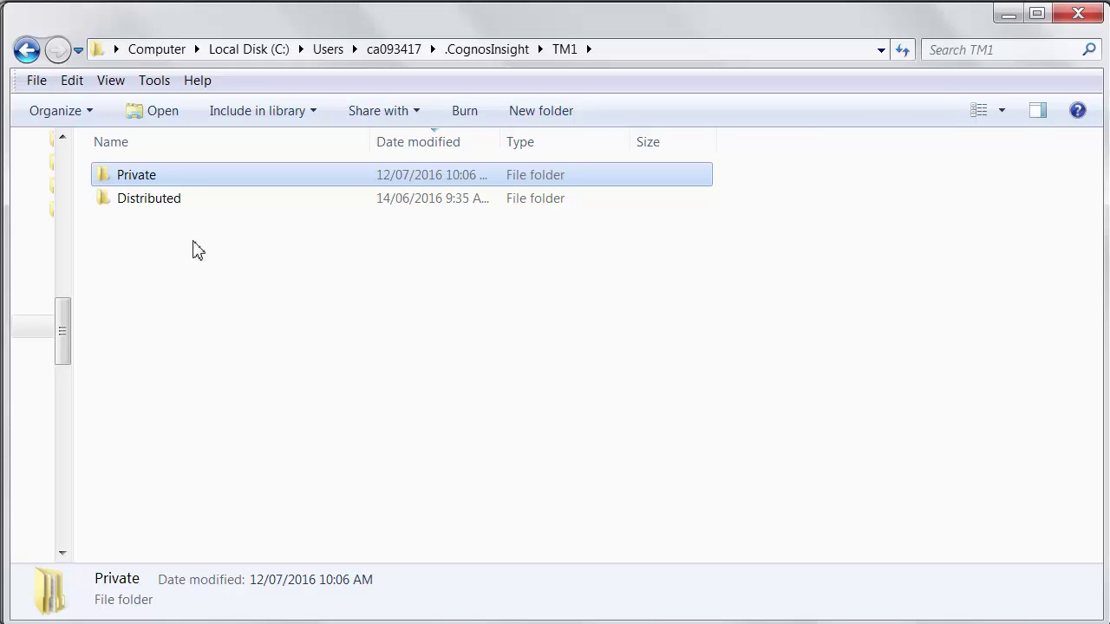
left_click(170, 207)
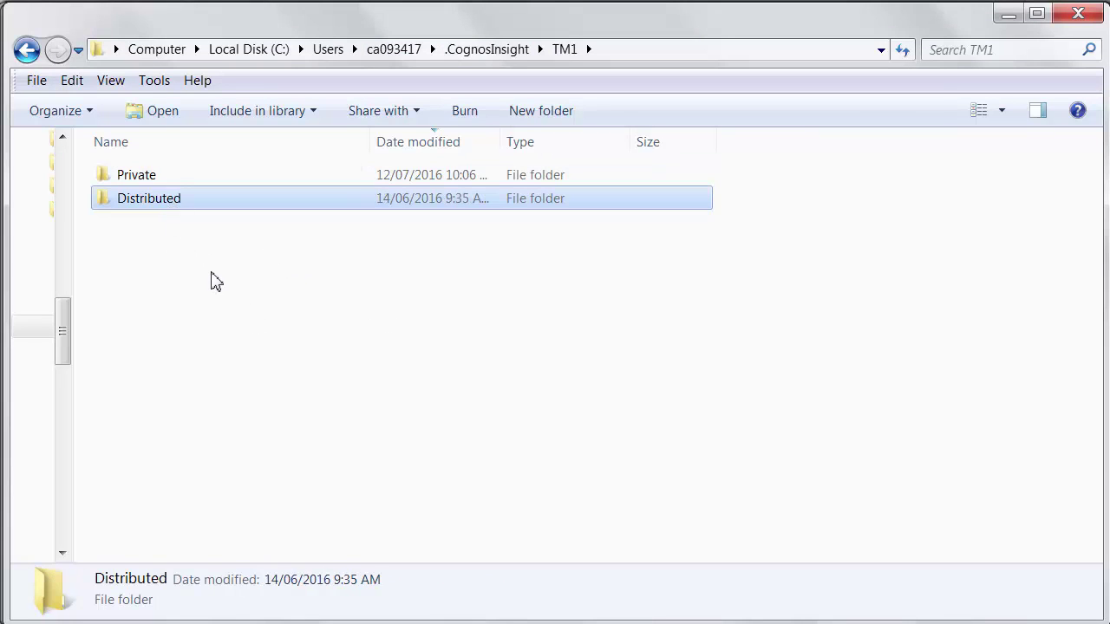
left_click(184, 180)
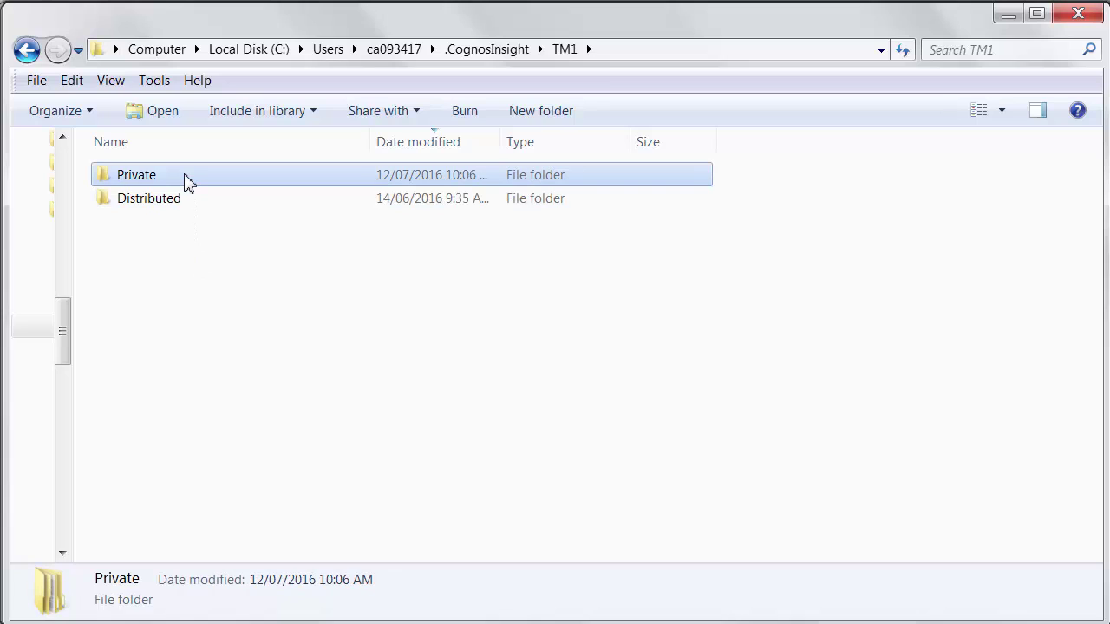
double_click(189, 178)
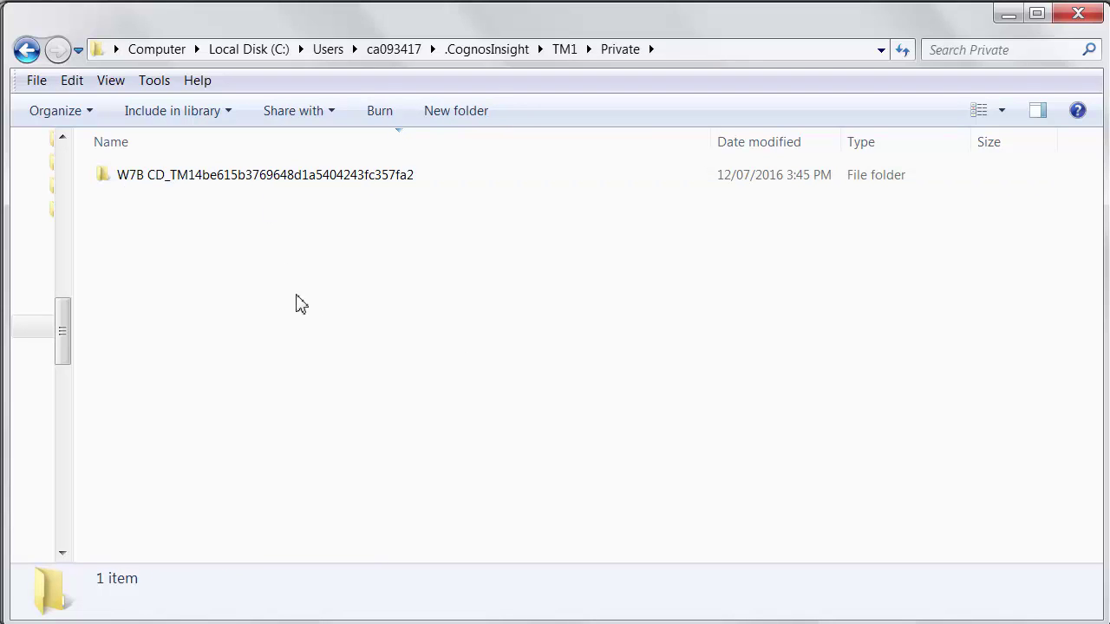
Open the W7B CD_TM1 server folder and locate tm1s.cfg among its files.
left_click(318, 191)
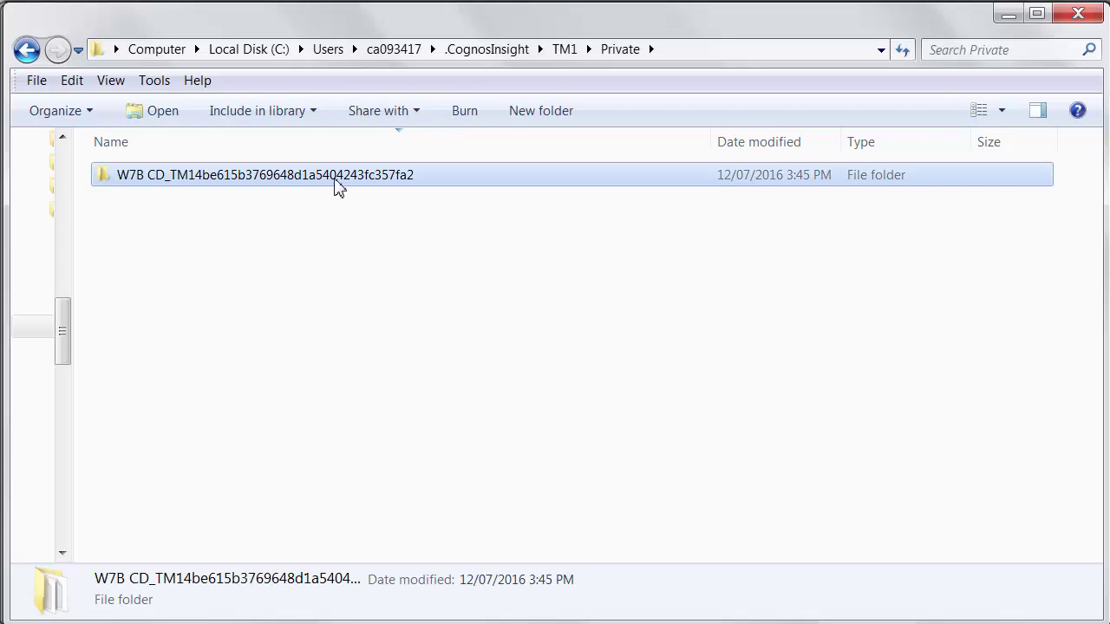
double_click(338, 186)
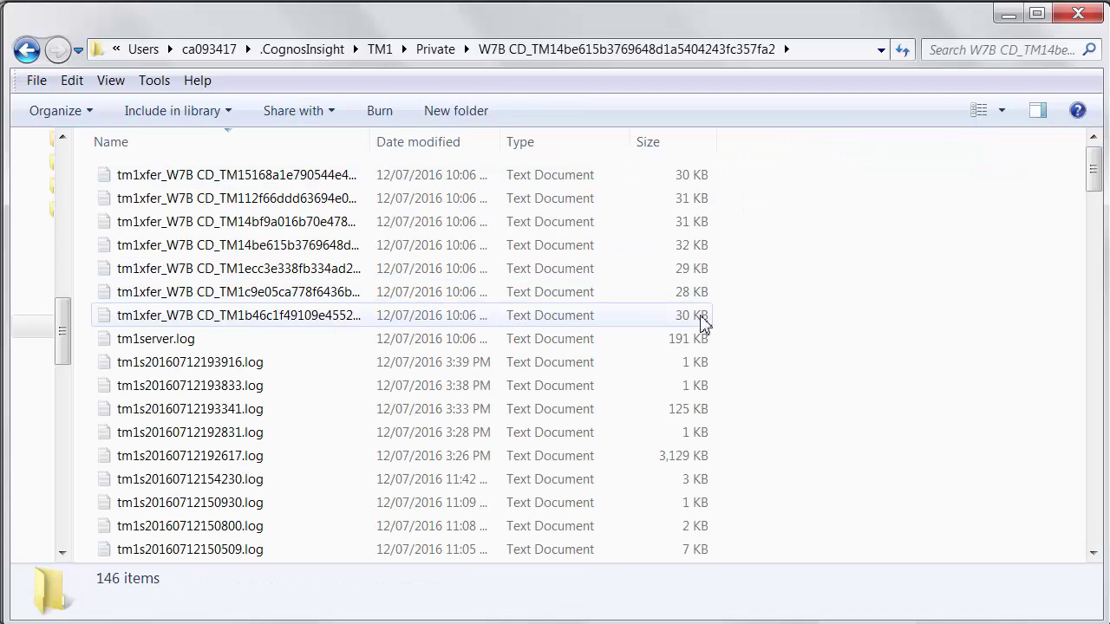
scroll(763, 324, "down", 5)
scroll(763, 324, "down", 3)
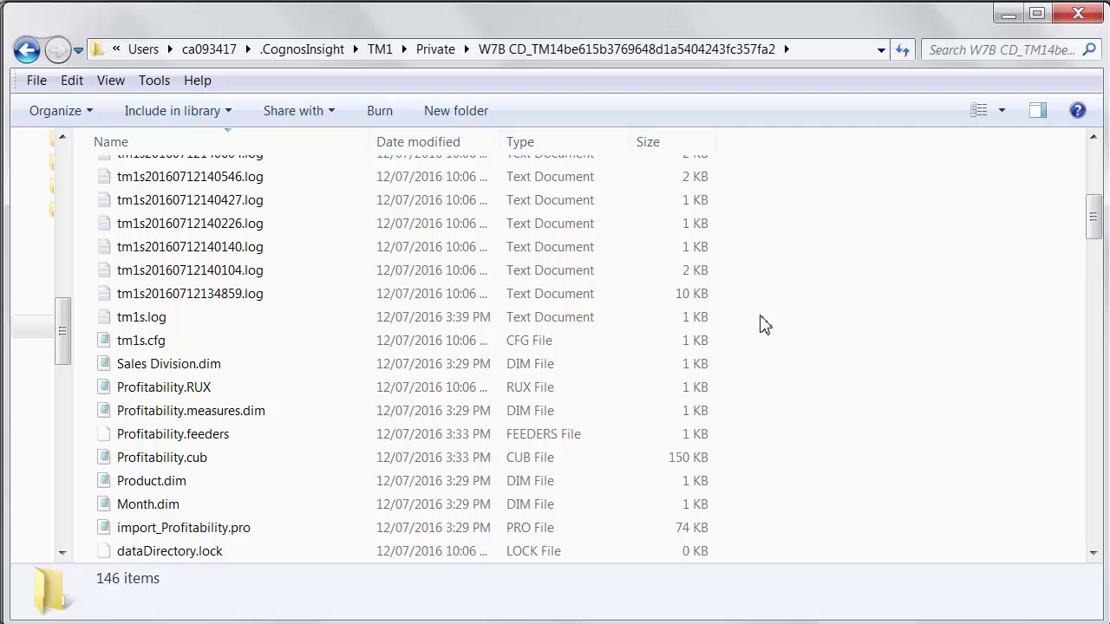
left_click(208, 341)
scroll(331, 377, "down", 1)
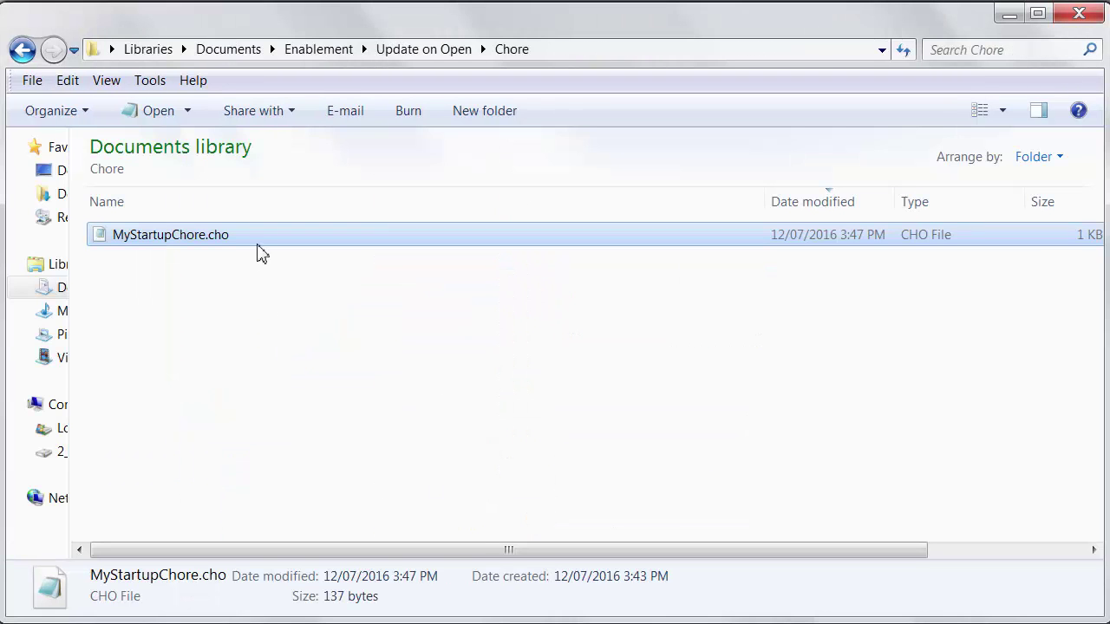
Copy MyStartupChore.cho from the Chore folder and paste it into the W7B CD_TM1 server folder.
right_click(257, 242)
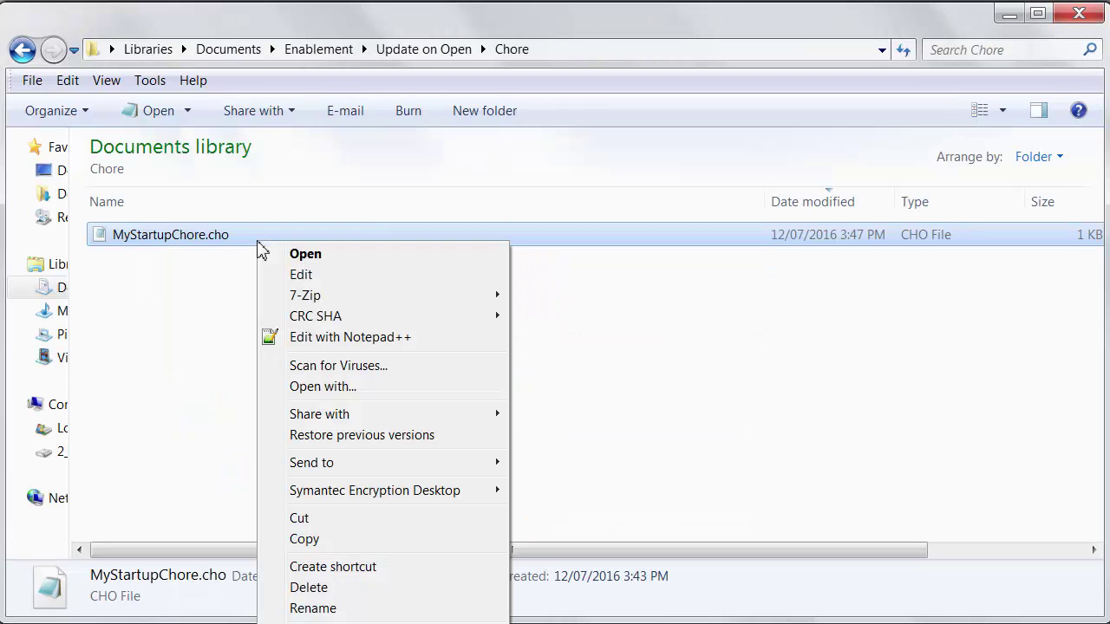
left_click(328, 538)
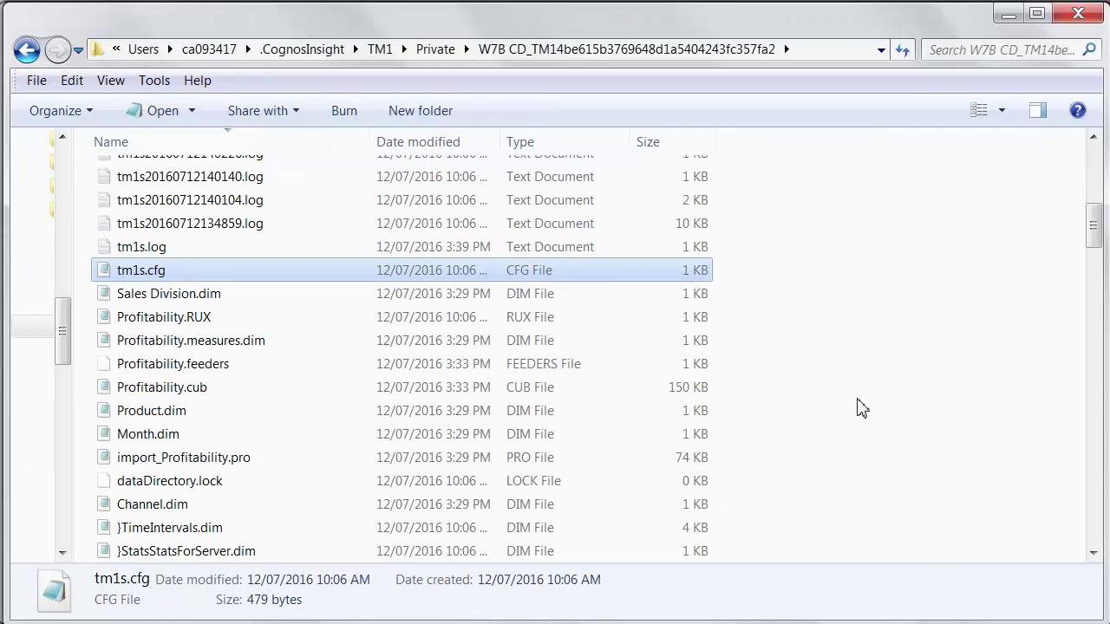
right_click(857, 400)
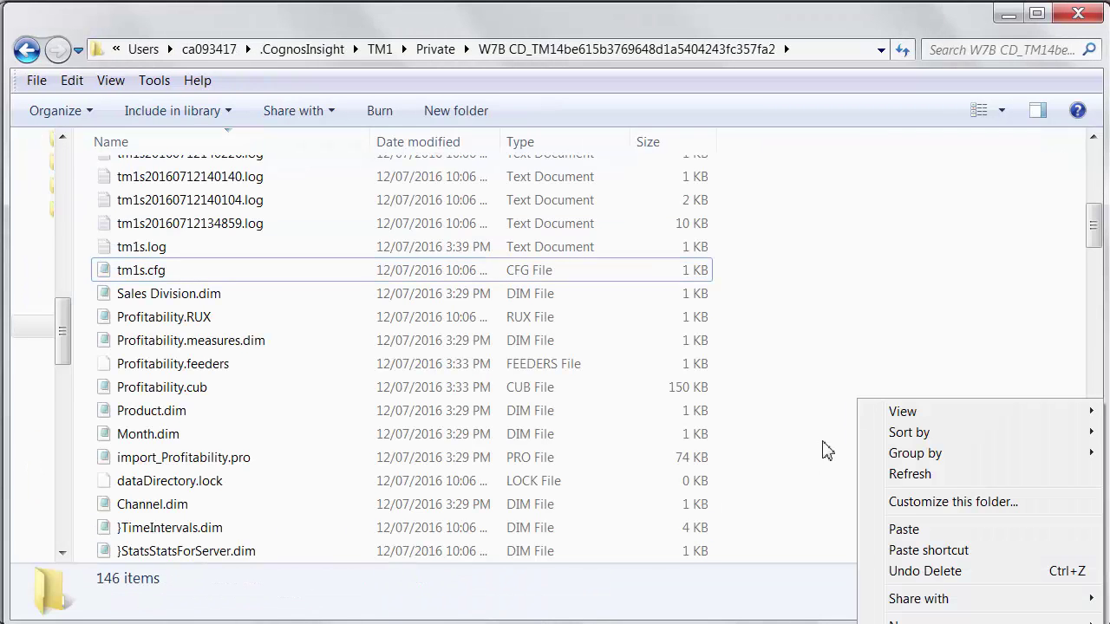
left_click(904, 529)
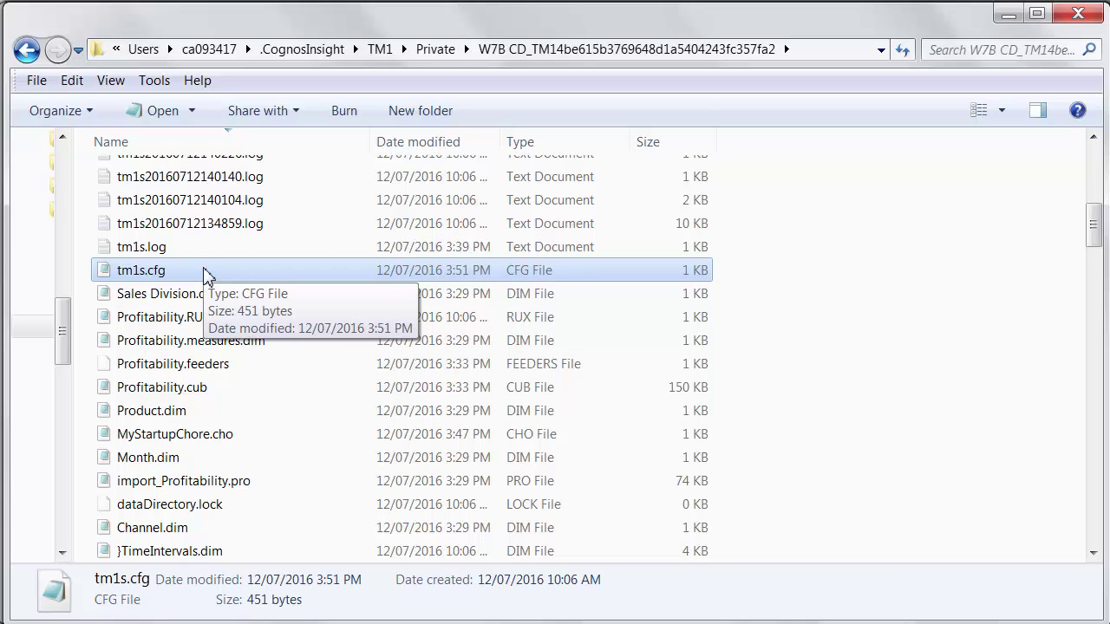
Open tm1s.cfg and add StartupChores=MyStartupChore on a new last line, removing the stray colon.
double_click(207, 272)
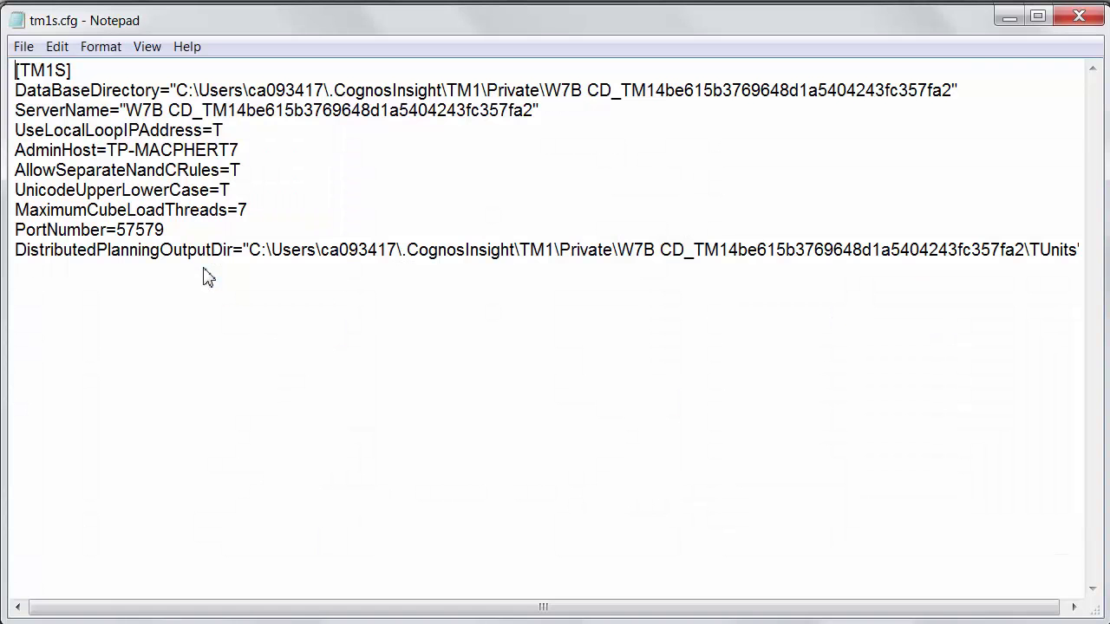
left_click(256, 293)
type("StartupChores=MyStartupChore")
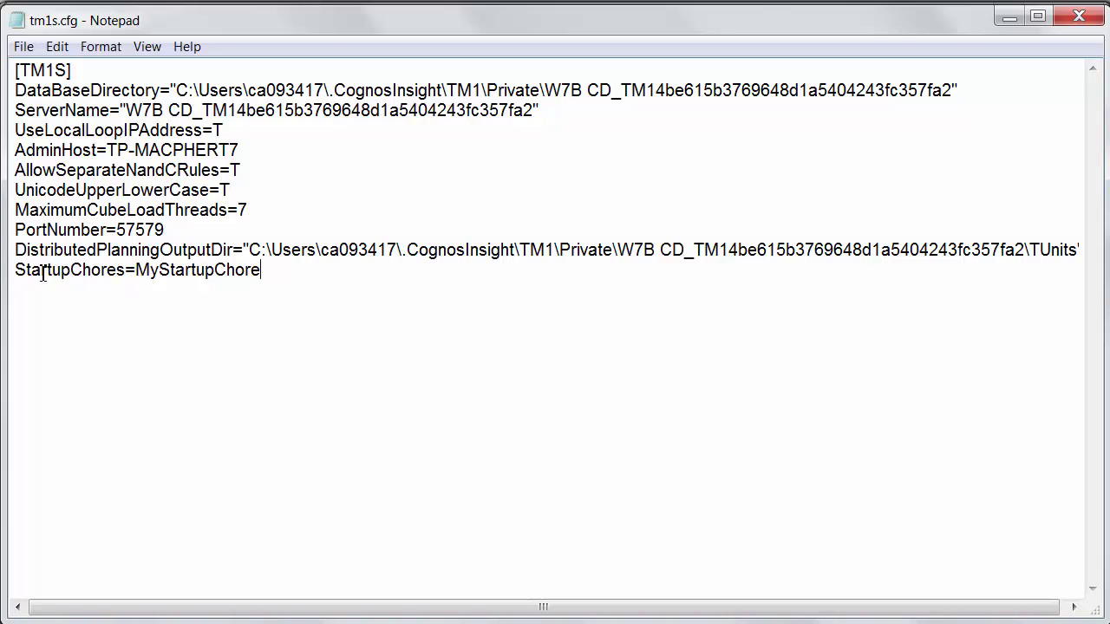
left_click_drag(15, 270, 128, 273)
left_click(265, 283)
left_click_drag(16, 274, 266, 274)
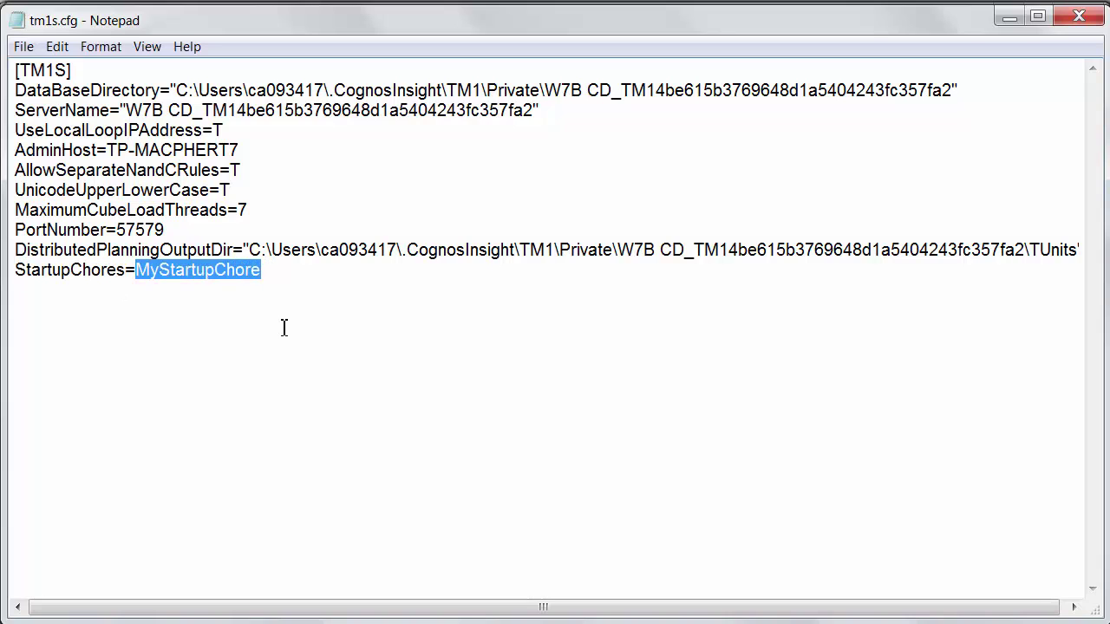
left_click(319, 286)
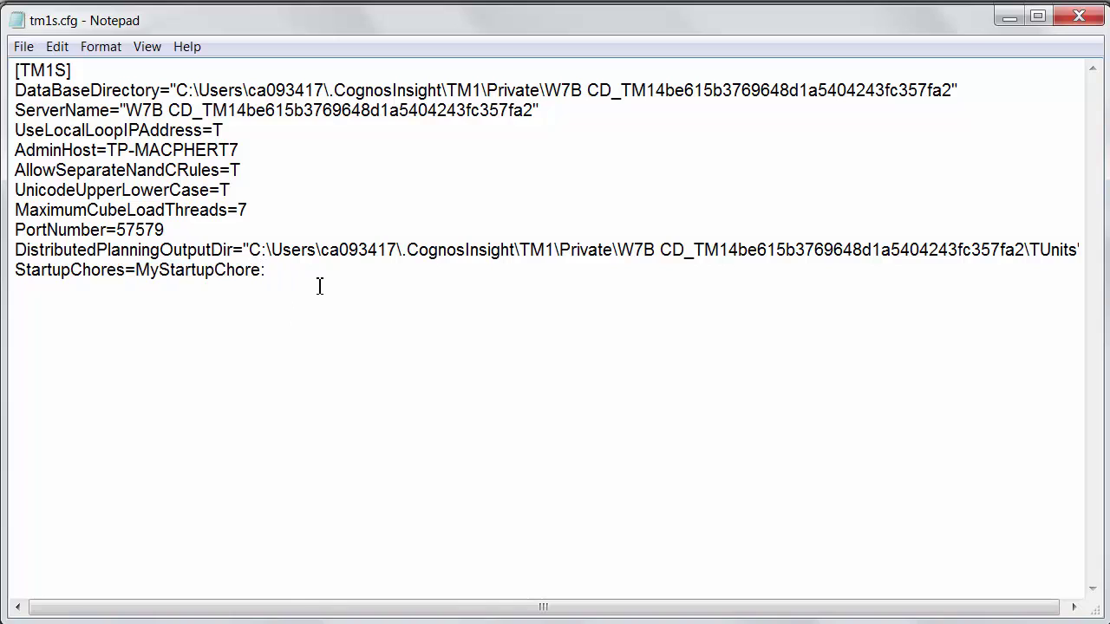
key("BackSpace")
Save tm1s.cfg and close Notepad.
left_click(22, 45)
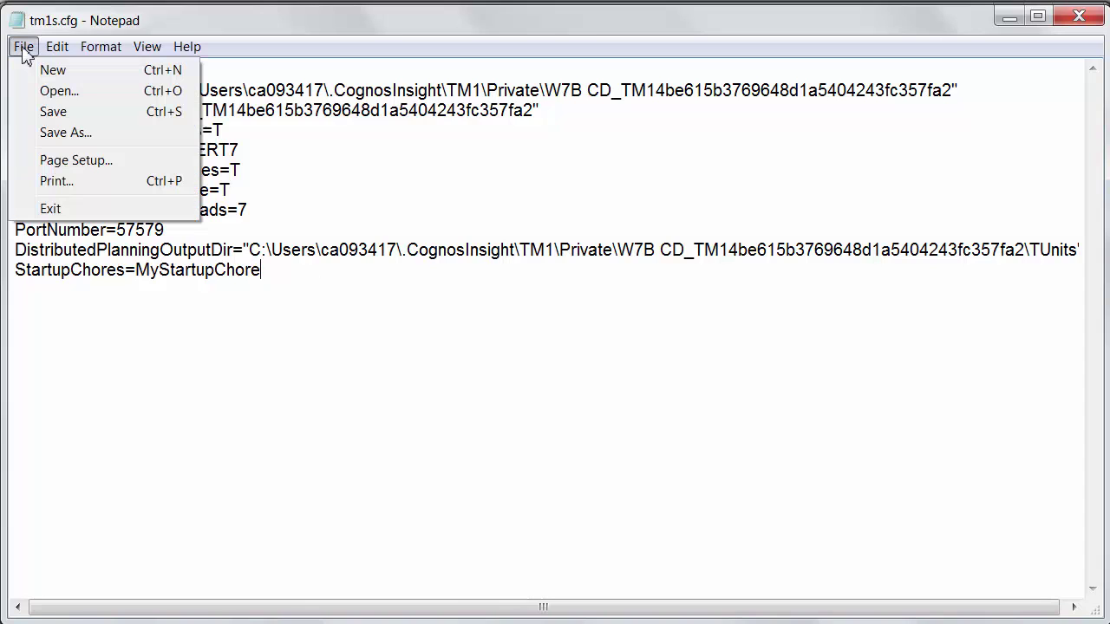
left_click(52, 114)
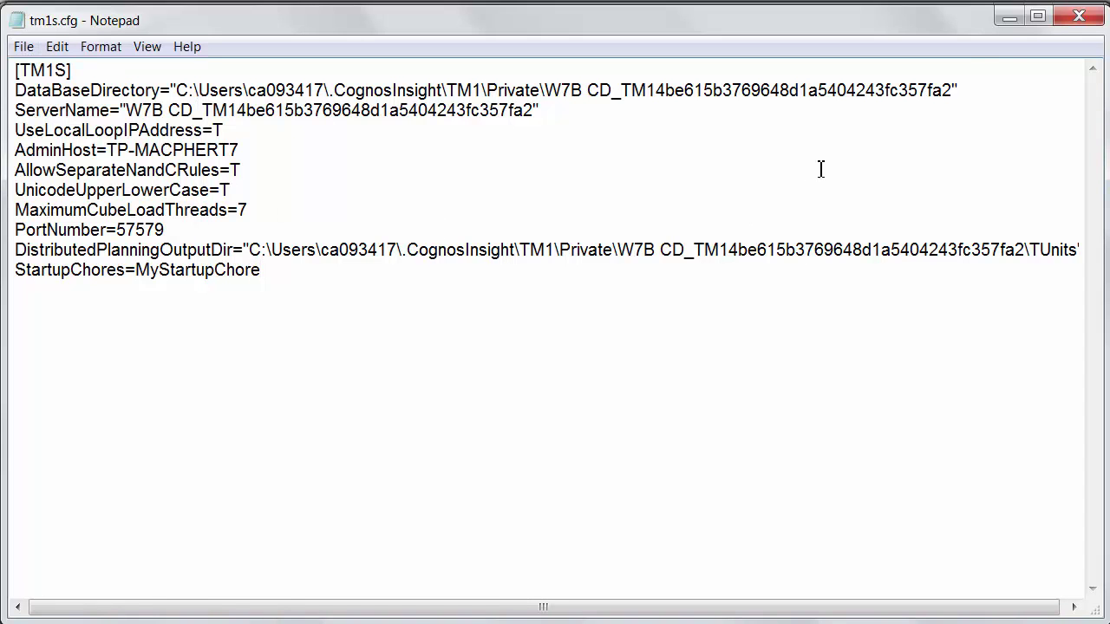
left_click(1079, 16)
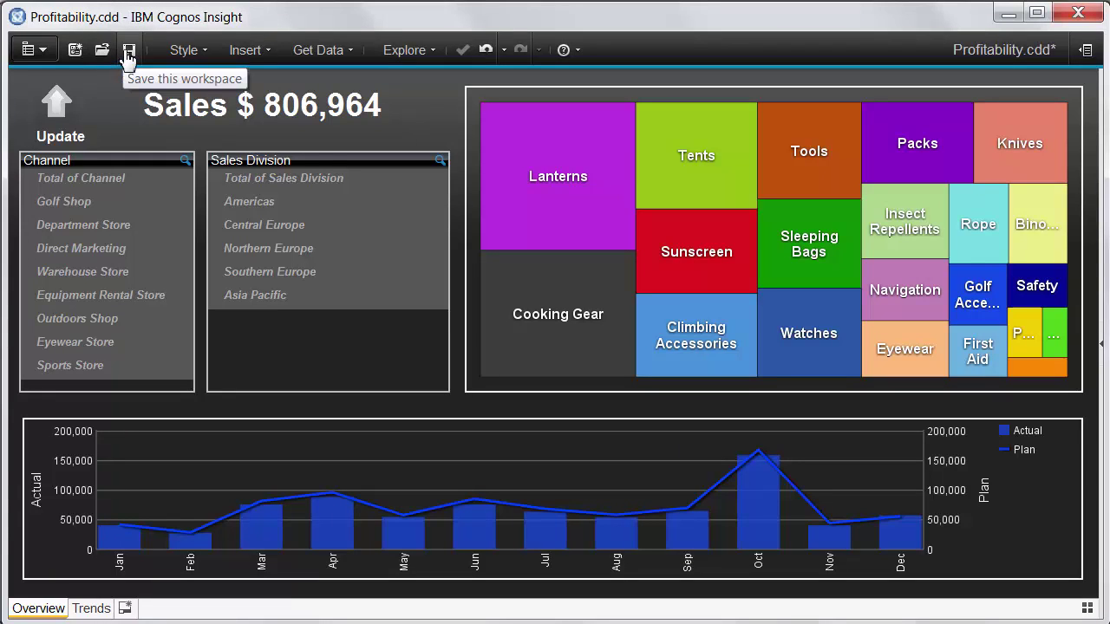
Clear the Sales Division filter and save the Profitability.cdd workspace.
left_click(238, 178)
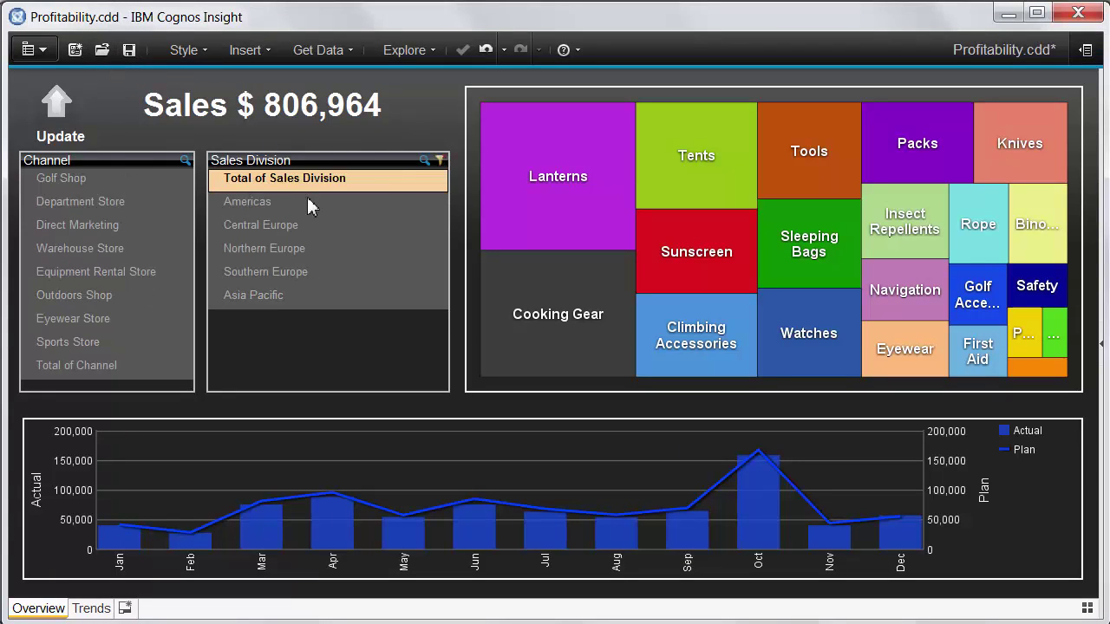
left_click(441, 162)
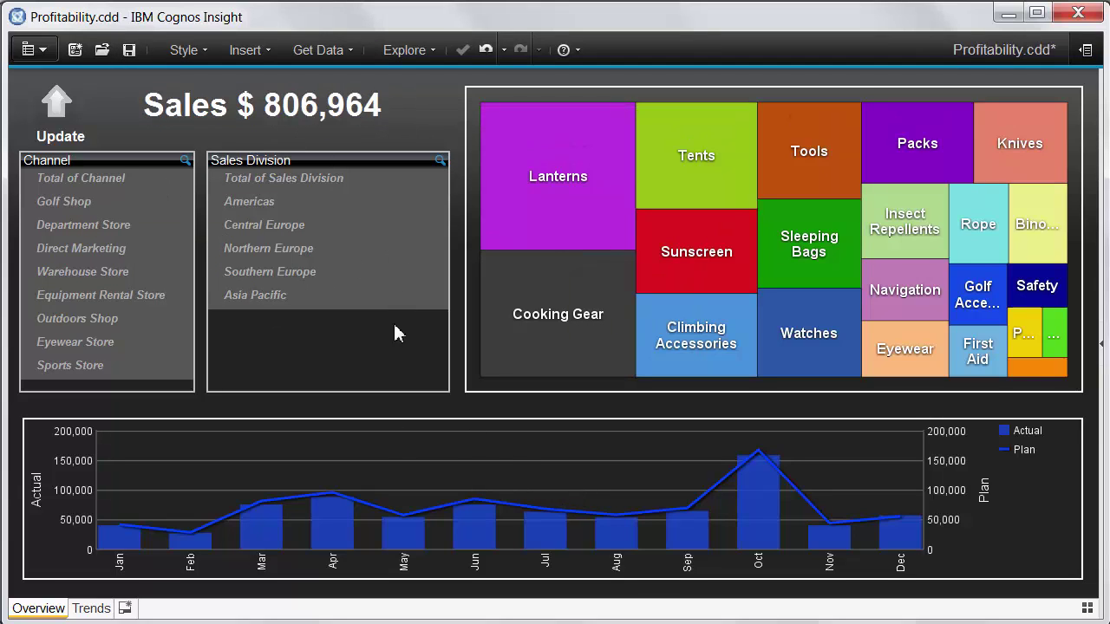
left_click(132, 50)
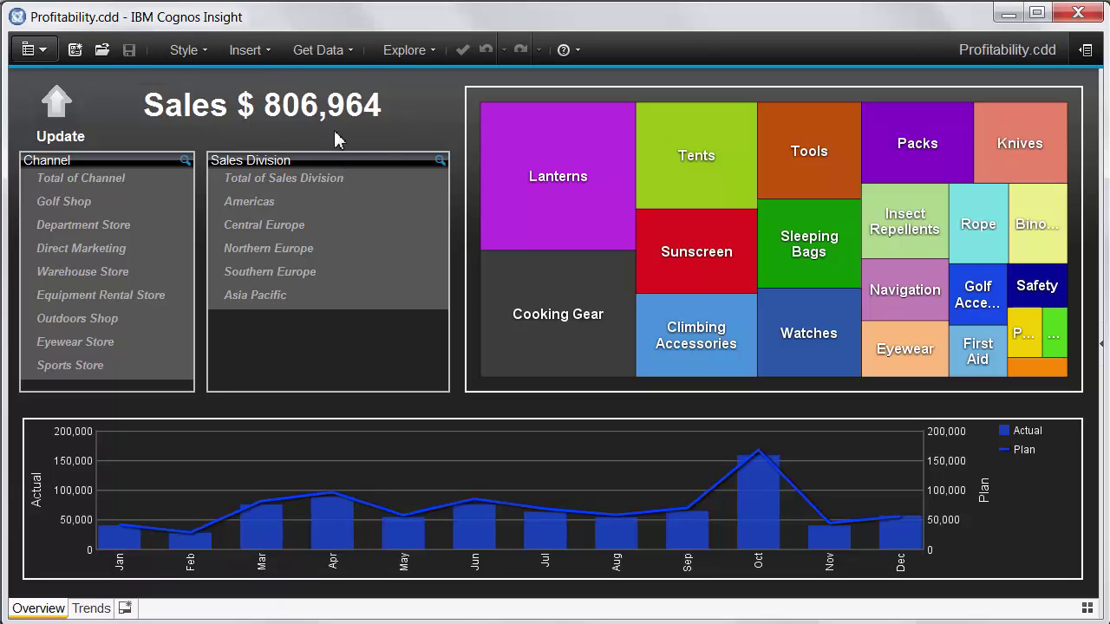